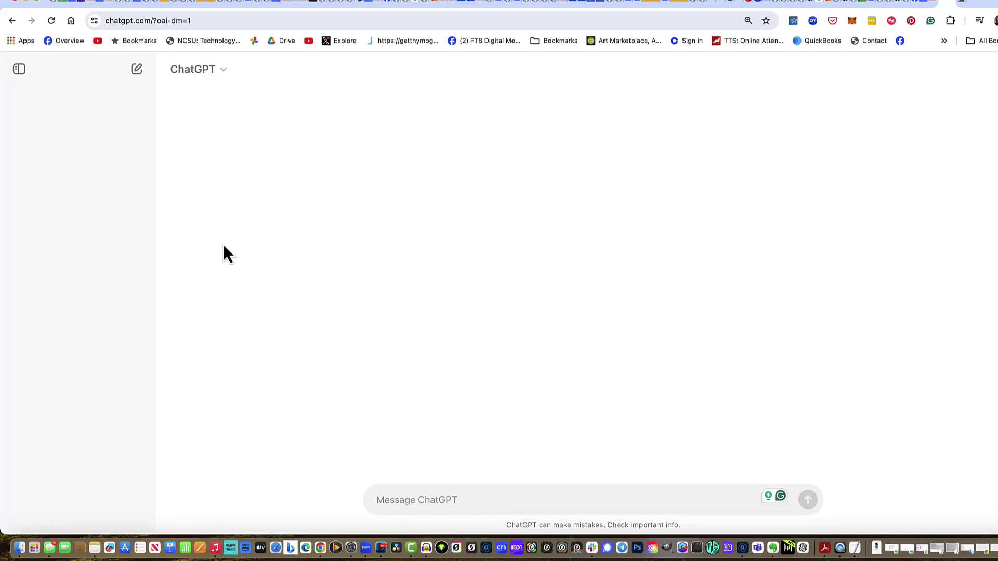
Paste the prepared group-photo welcome-message prompt into the ChatGPT message box and send it.
left_click(211, 20)
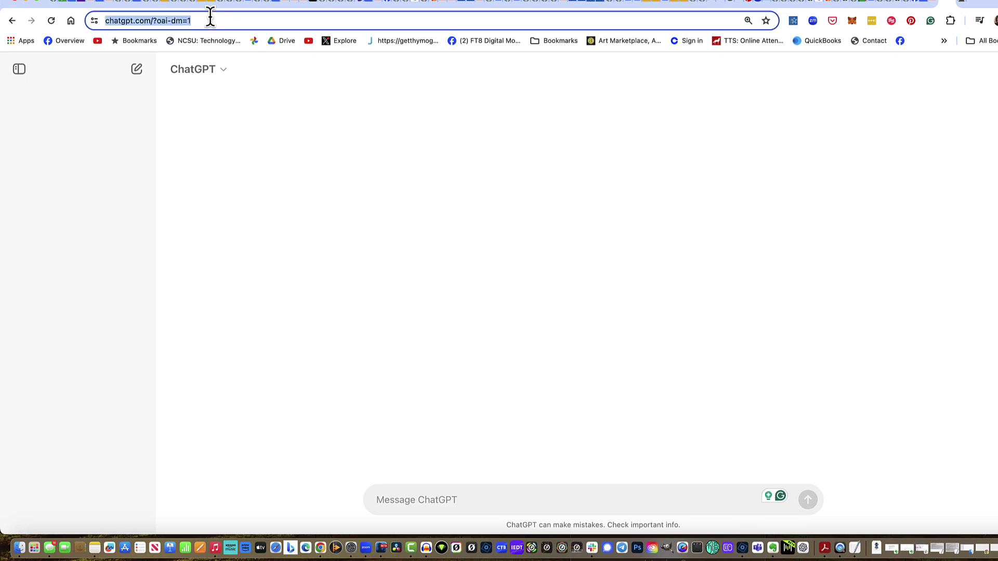
left_click(190, 493)
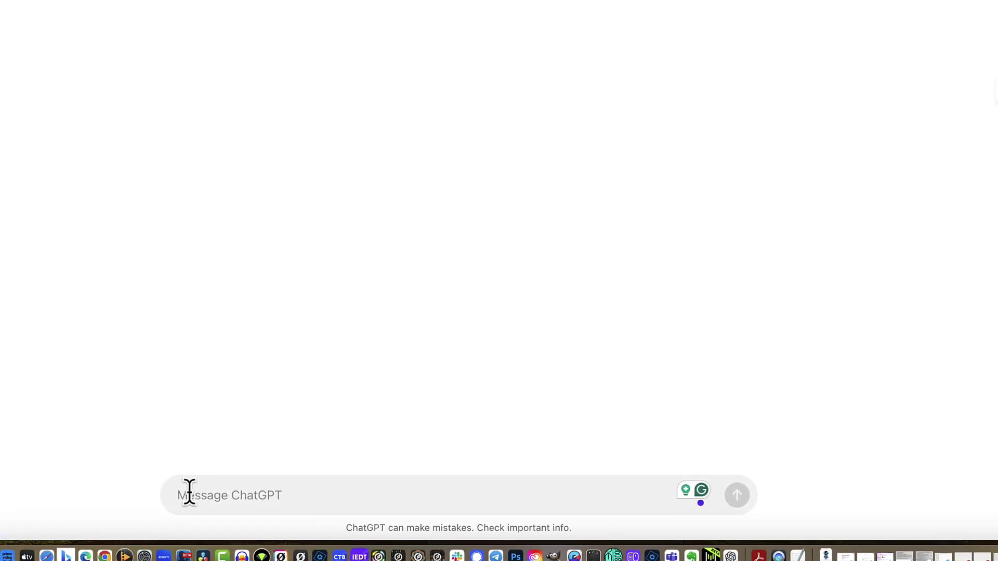
type("Make a welcome to this group photo from Martin Brossman & Associates LLC")
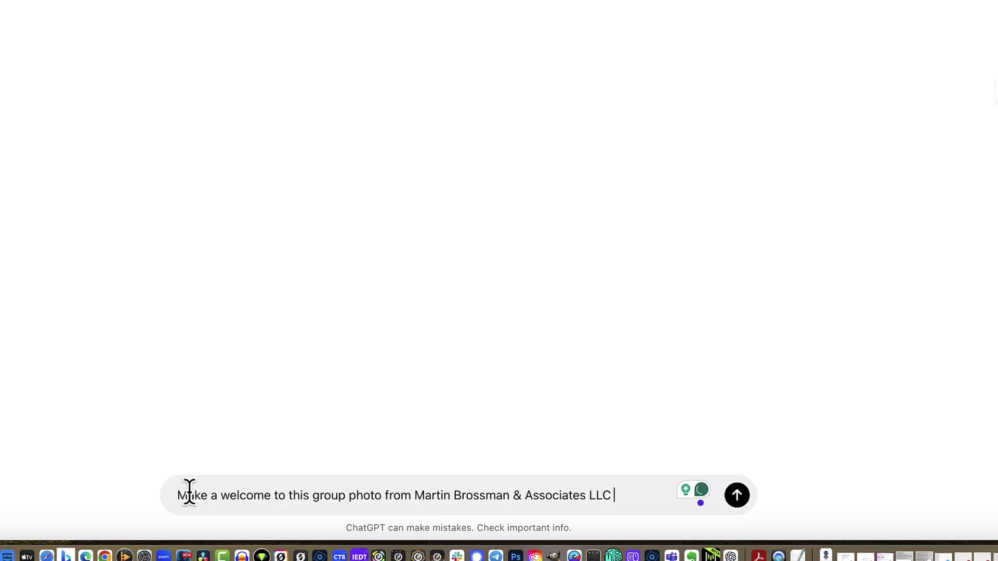
key("Return")
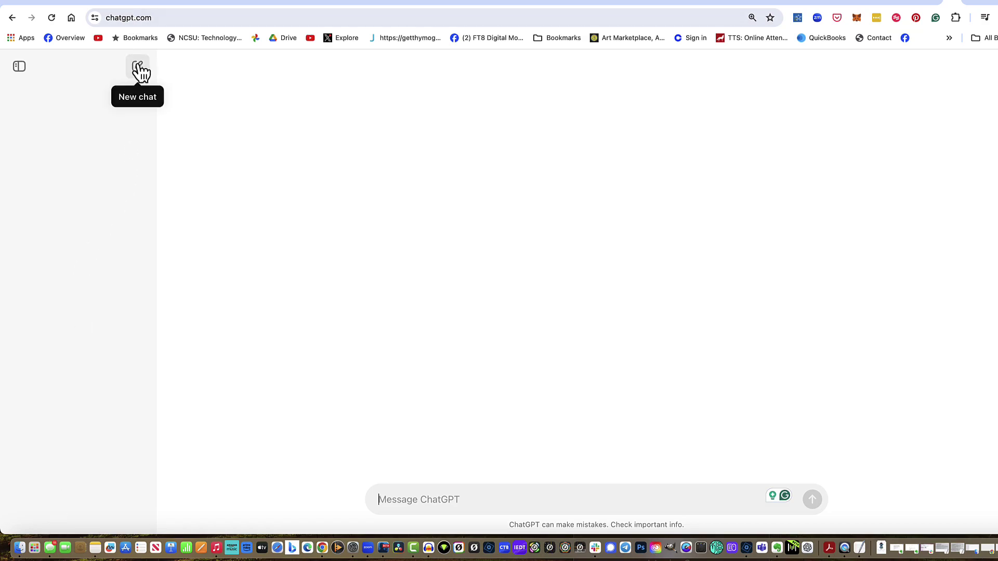
left_click(160, 17)
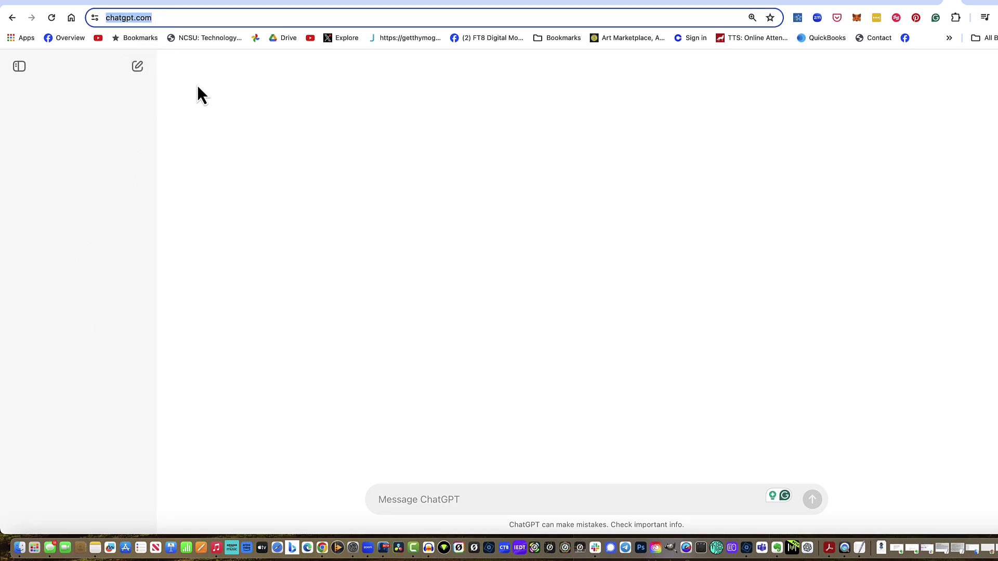